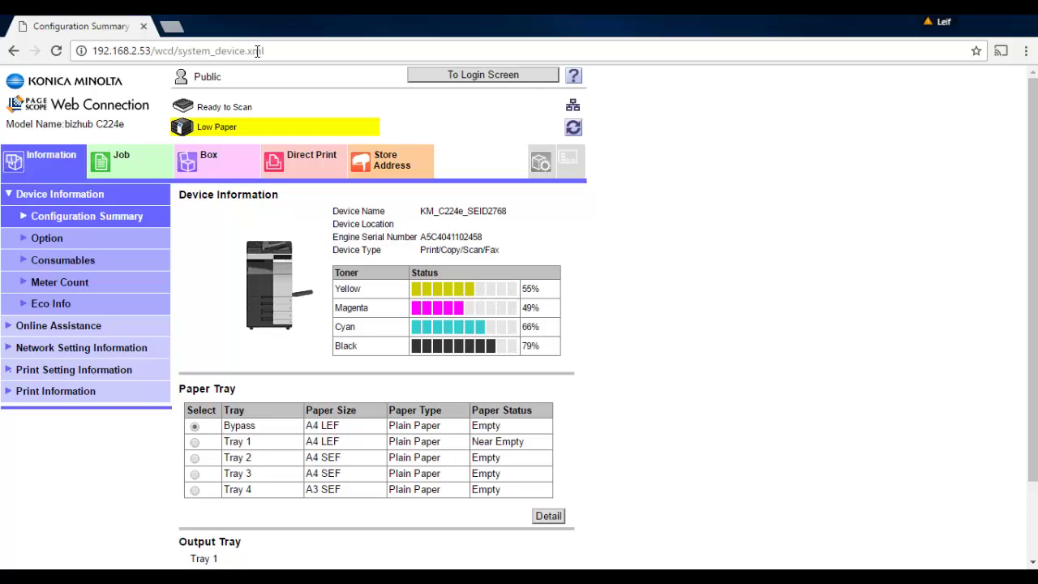
Step: Leave the public session and log in as Administrator in HTML view mode, submitting the administrator password
{"action": "left_click", "coordinate": [473, 80]}
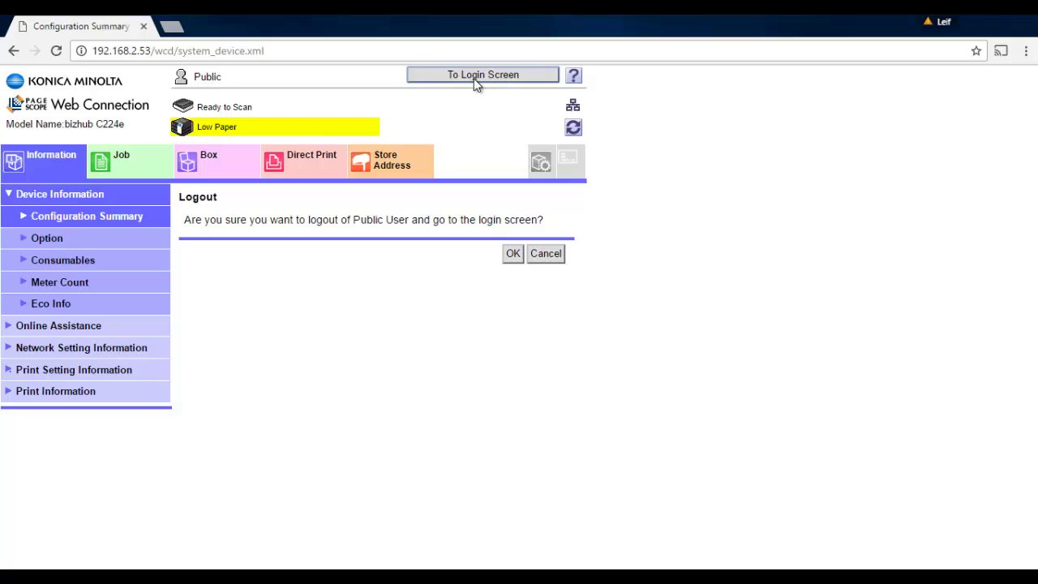
{"action": "left_click", "coordinate": [507, 256]}
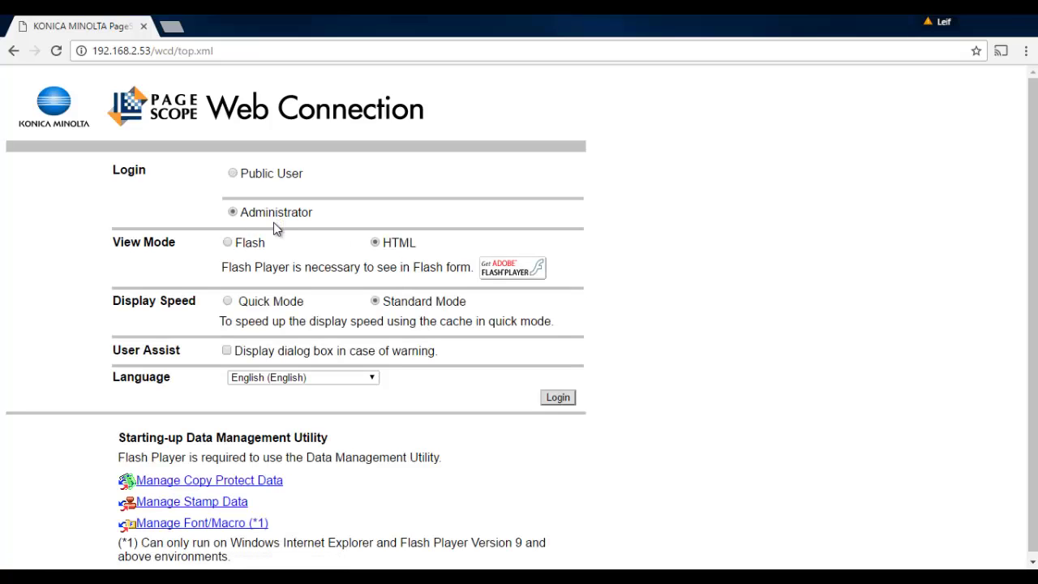
{"action": "left_click", "coordinate": [555, 401]}
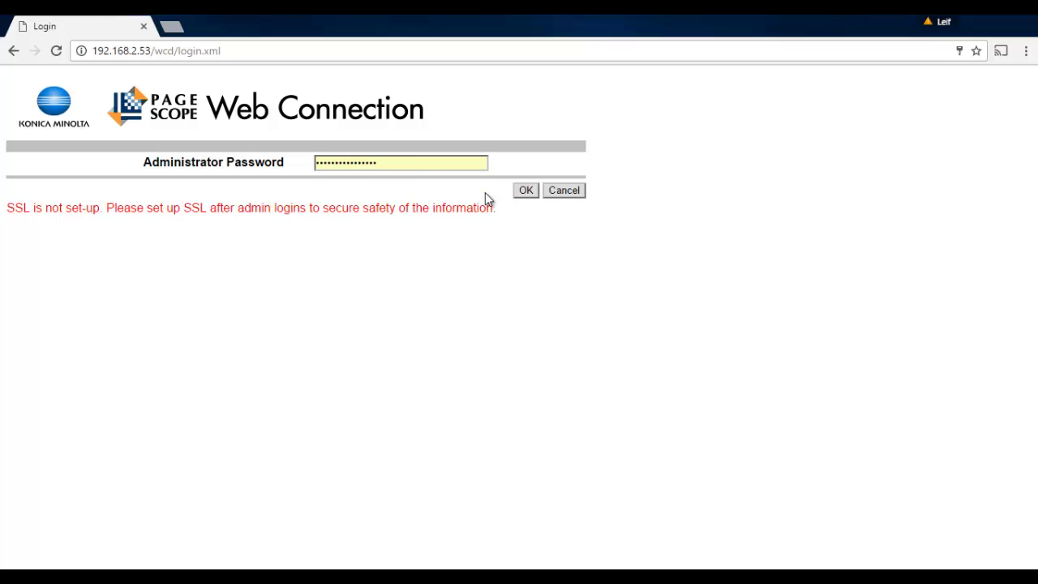
{"action": "left_click", "coordinate": [524, 190]}
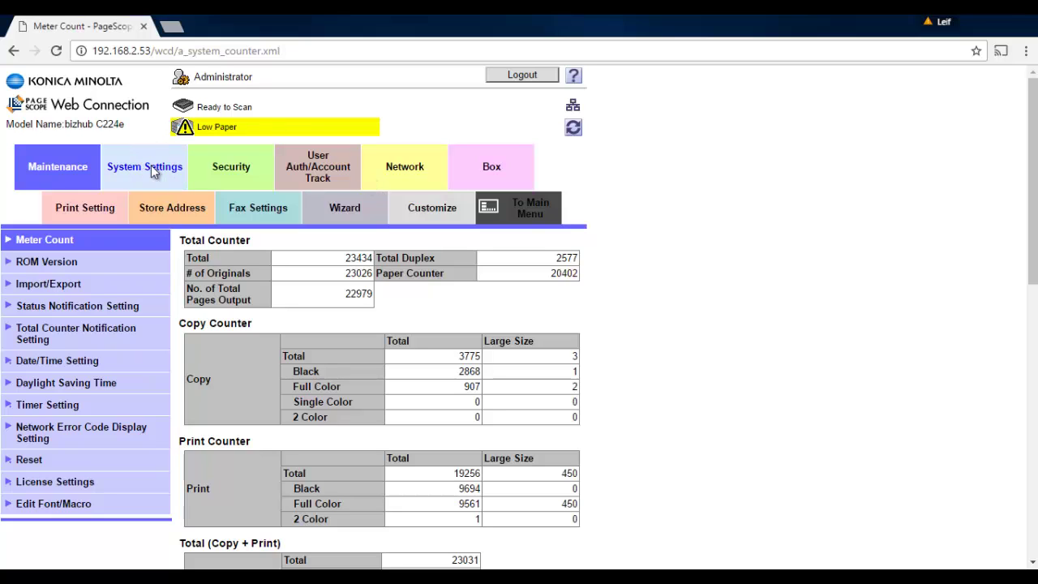
Step: Check the administrator e-mail address in the Machine Setting page of System Settings and apply the page
{"action": "left_click", "coordinate": [151, 166]}
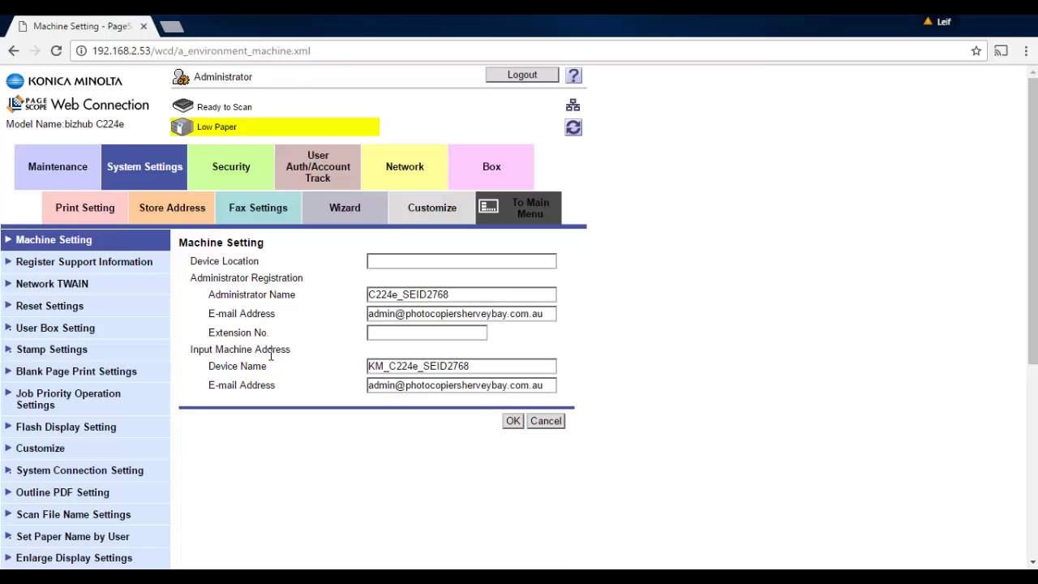
{"action": "left_click", "coordinate": [369, 314]}
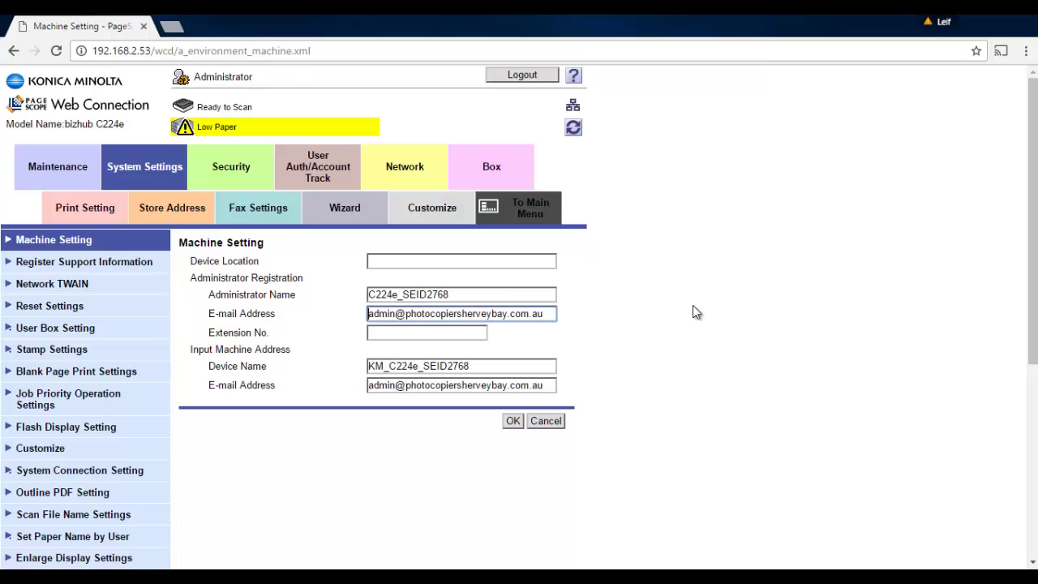
{"action": "key", "text": "ctrl+shift+Right"}
{"action": "key", "text": "ctrl+shift+Right"}
{"action": "key", "text": "ctrl+shift+Right"}
{"action": "key", "text": "ctrl+shift+Right"}
{"action": "key", "text": "ctrl+shift+Right"}
{"action": "key", "text": "ctrl+shift+Right"}
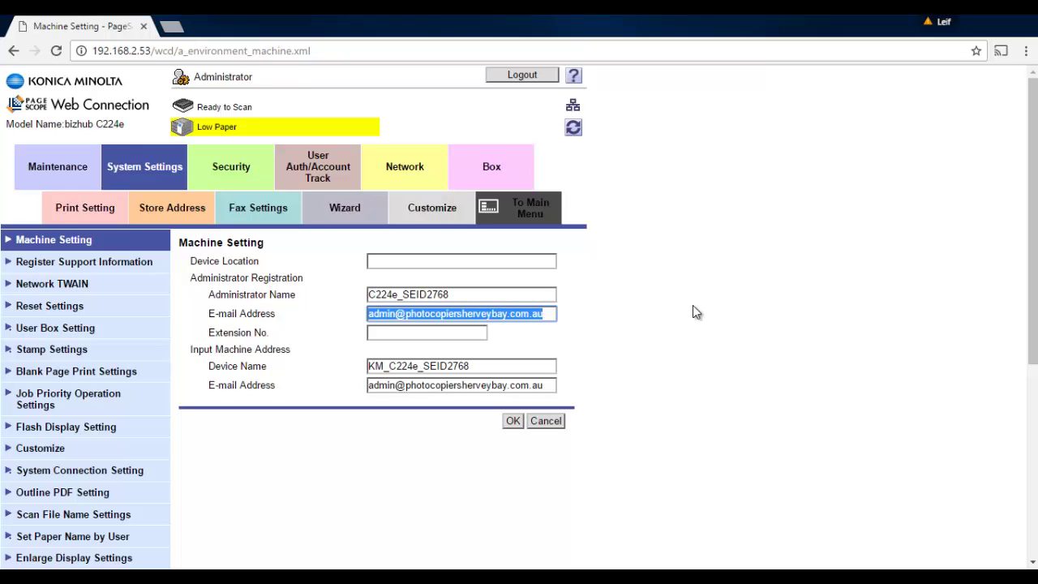
{"action": "key", "text": "Right"}
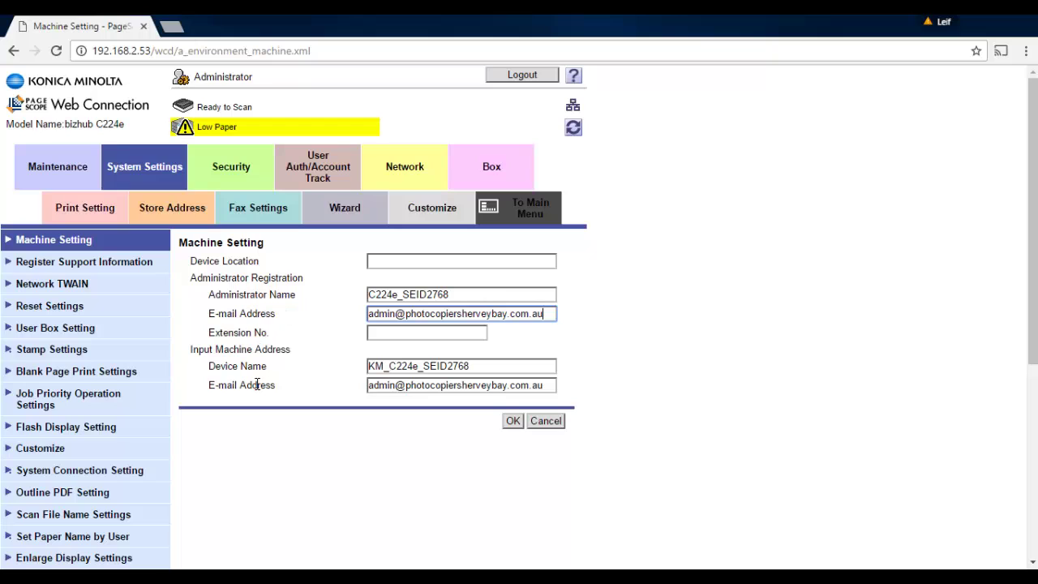
{"action": "left_click", "coordinate": [517, 423]}
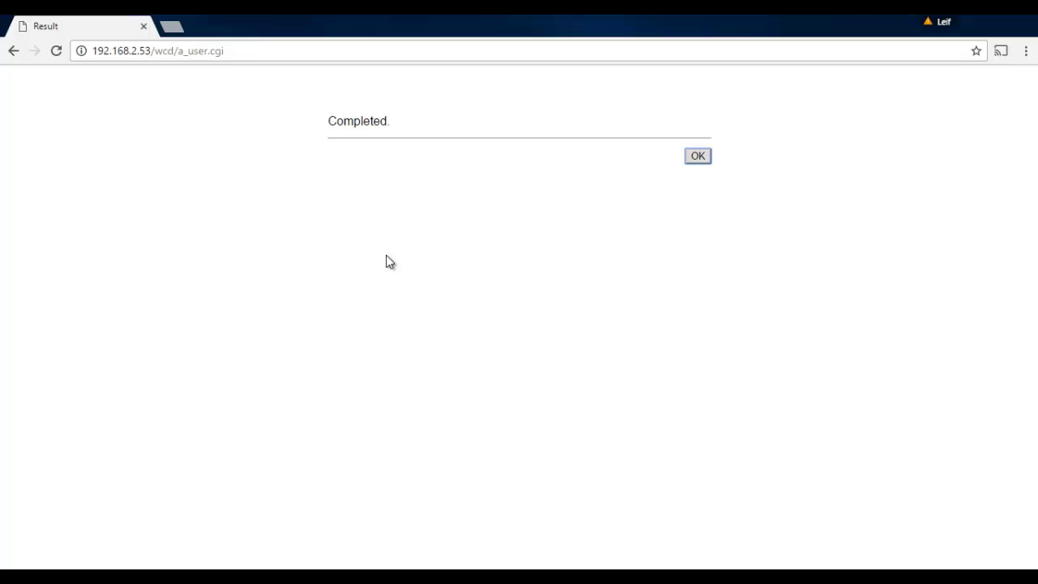
{"action": "left_click", "coordinate": [698, 157]}
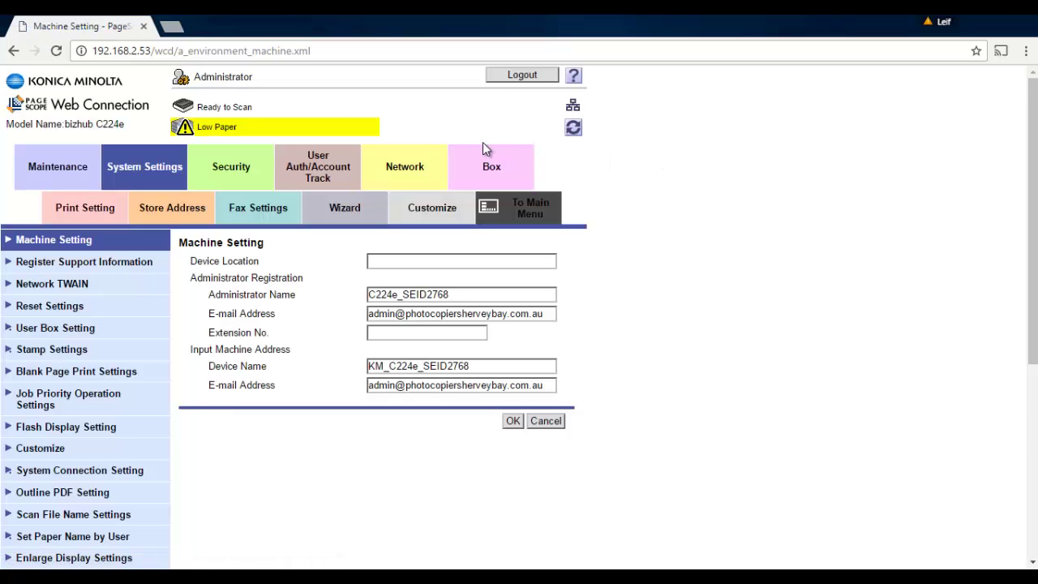
Step: Open the network E-mail TX (SMTP) settings and keep Use SSL/TLS on Start TLS
{"action": "left_click", "coordinate": [403, 177]}
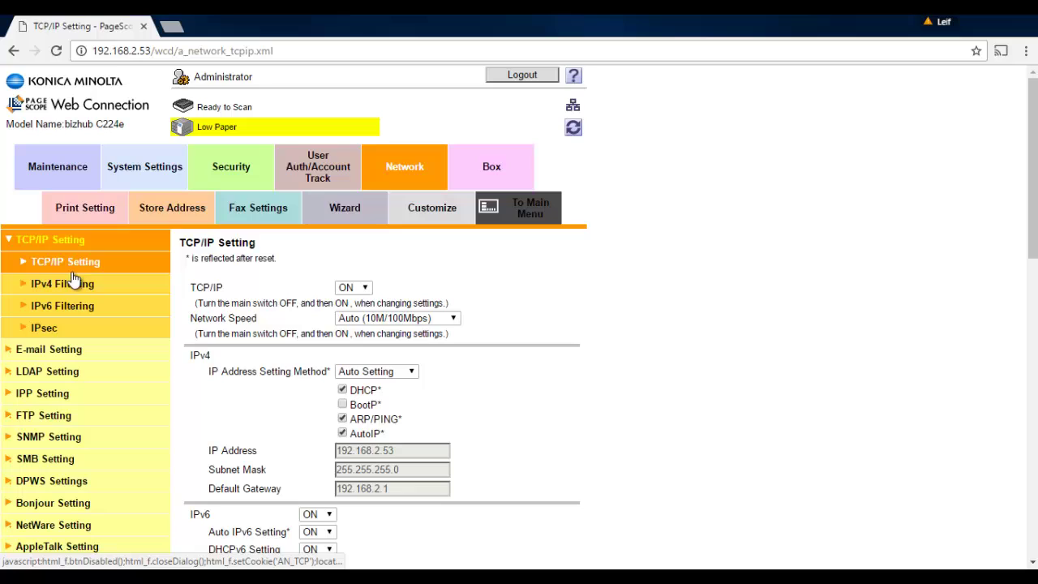
{"action": "left_click", "coordinate": [48, 352]}
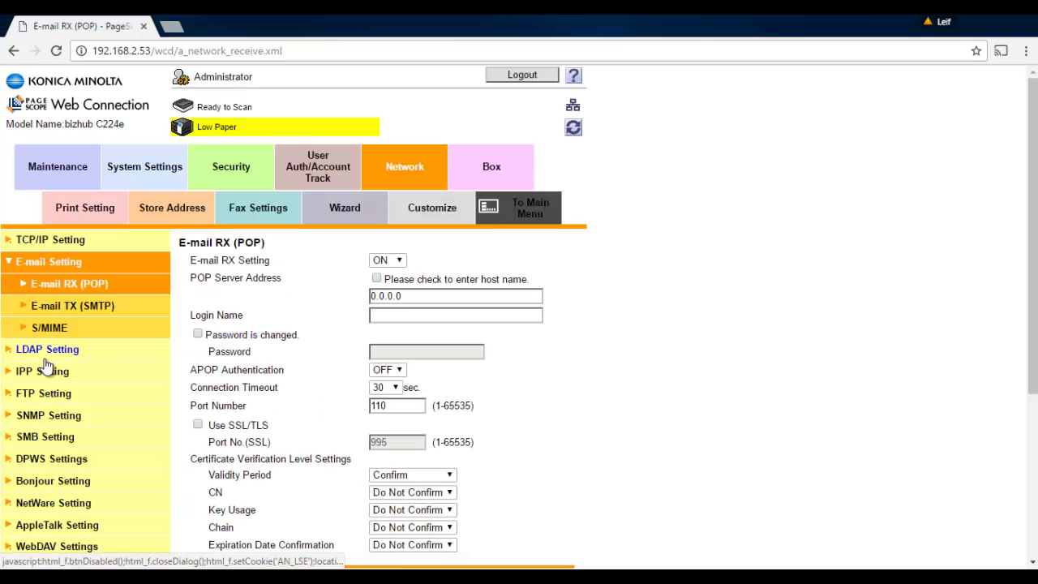
{"action": "left_click", "coordinate": [67, 306]}
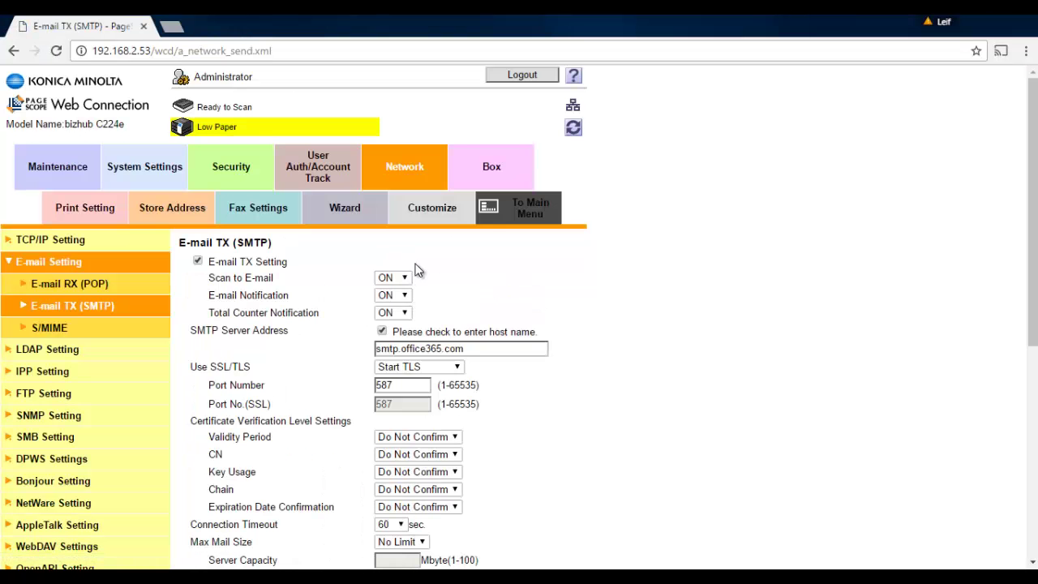
{"action": "scroll", "coordinate": [572, 299], "scroll_direction": "down", "scroll_amount": 1}
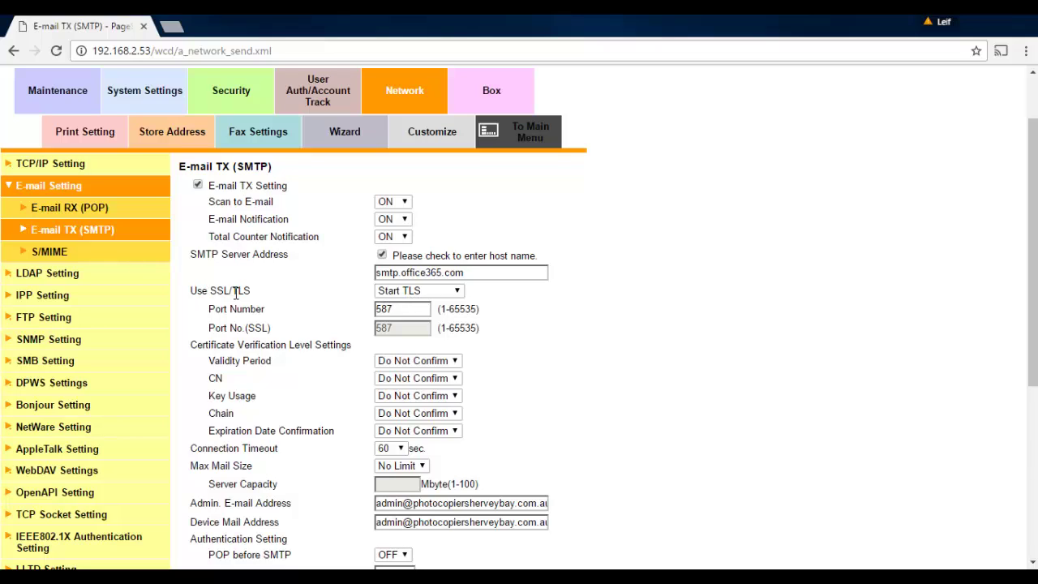
{"action": "left_click", "coordinate": [404, 293]}
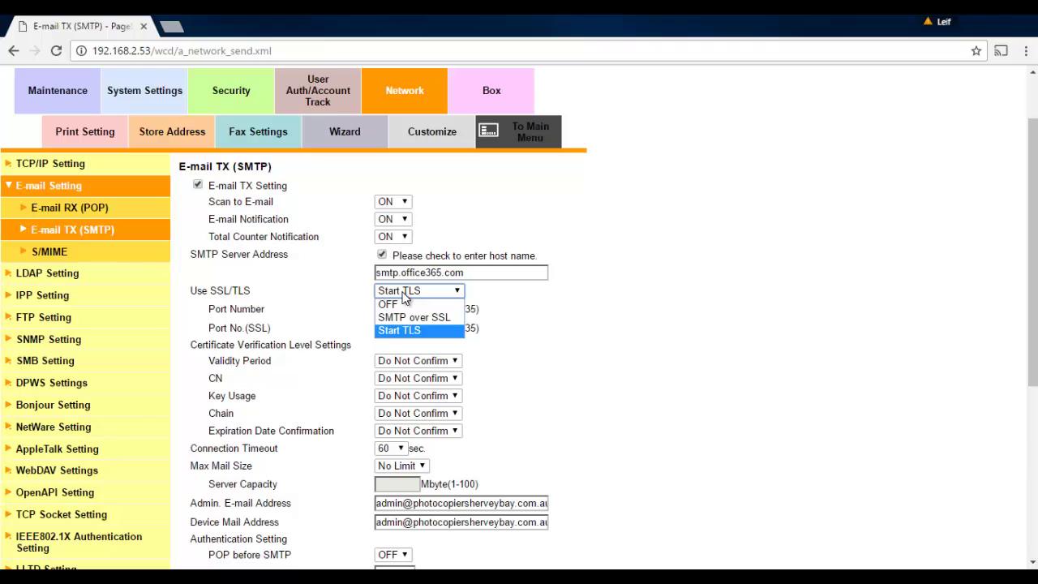
{"action": "left_click", "coordinate": [402, 294]}
{"action": "left_click", "coordinate": [403, 293]}
{"action": "left_click", "coordinate": [403, 293]}
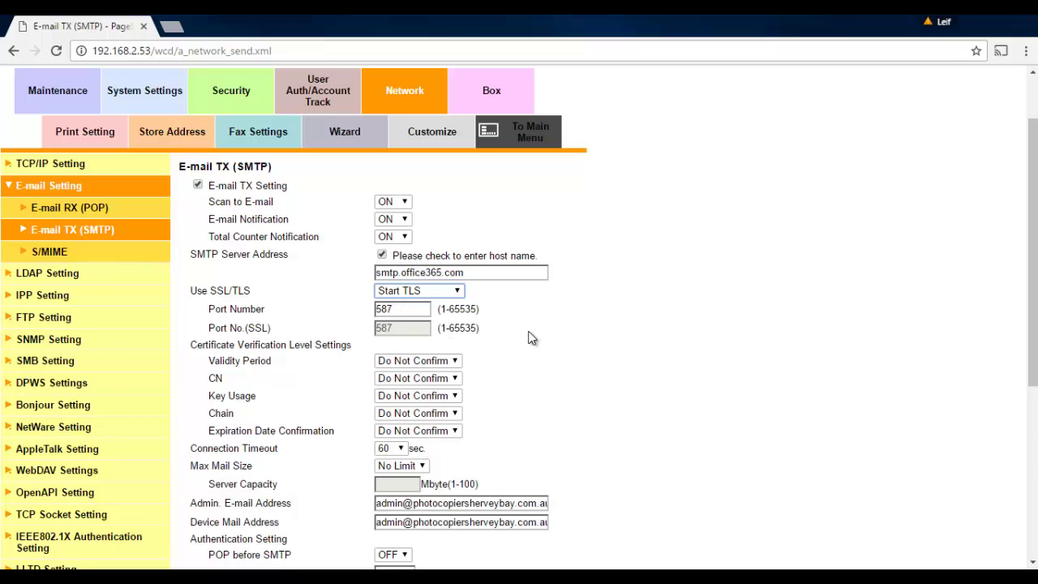
Step: Review the certificate verification, mail address and SMTP authentication settings, and apply the E-mail TX (SMTP) page
{"action": "scroll", "coordinate": [531, 337], "scroll_direction": "down", "scroll_amount": 3}
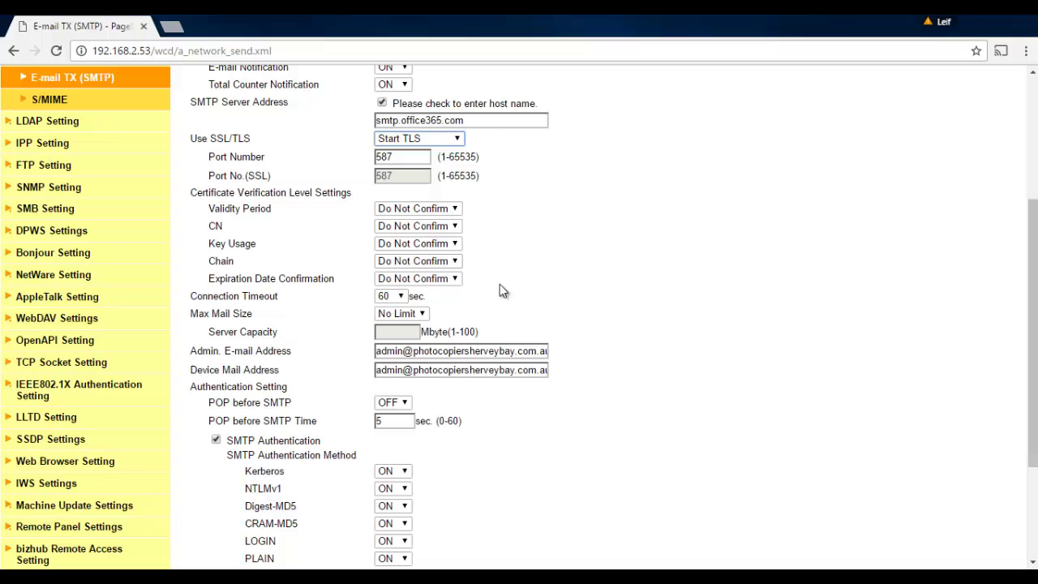
{"action": "scroll", "coordinate": [519, 288], "scroll_direction": "down", "scroll_amount": 2}
{"action": "scroll", "coordinate": [571, 294], "scroll_direction": "down", "scroll_amount": 2}
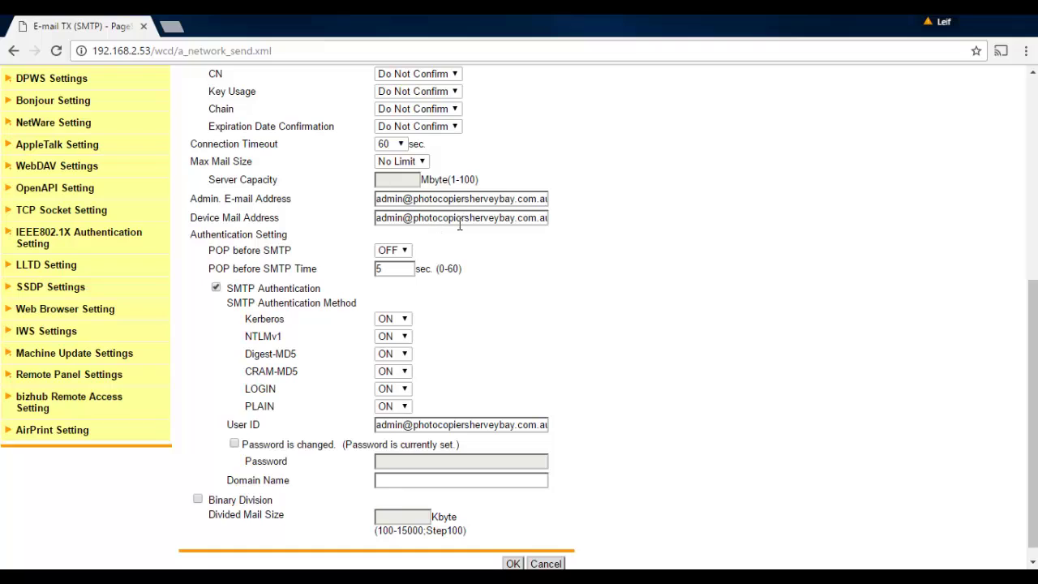
{"action": "scroll", "coordinate": [485, 272], "scroll_direction": "down", "scroll_amount": 1}
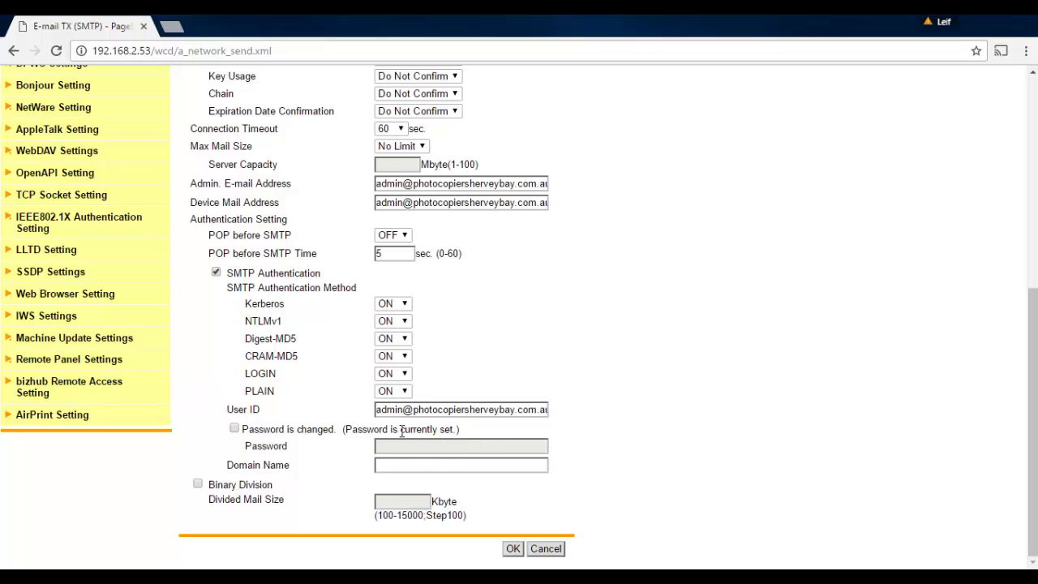
{"action": "left_click", "coordinate": [513, 552]}
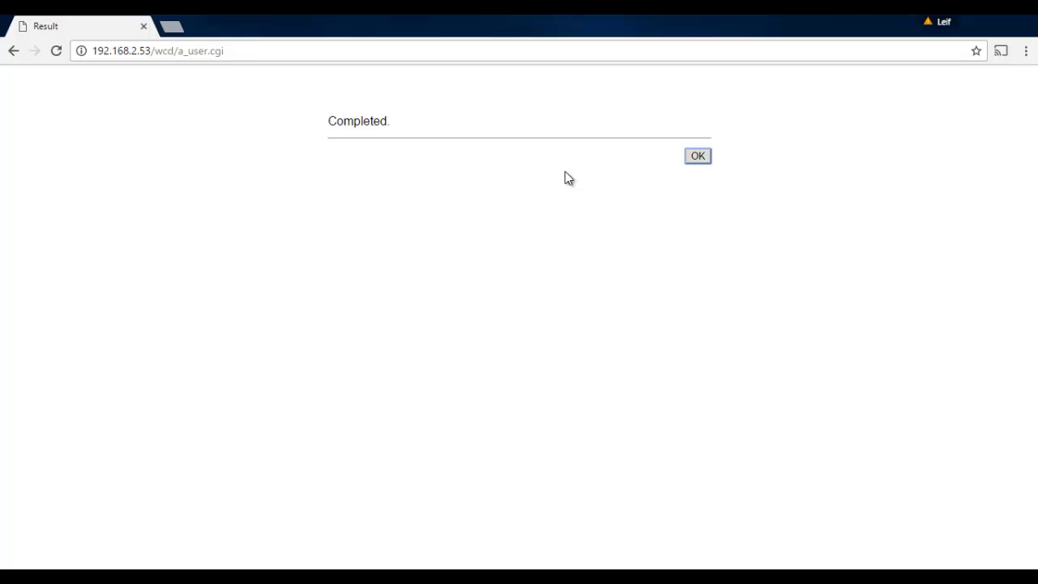
{"action": "left_click", "coordinate": [691, 158]}
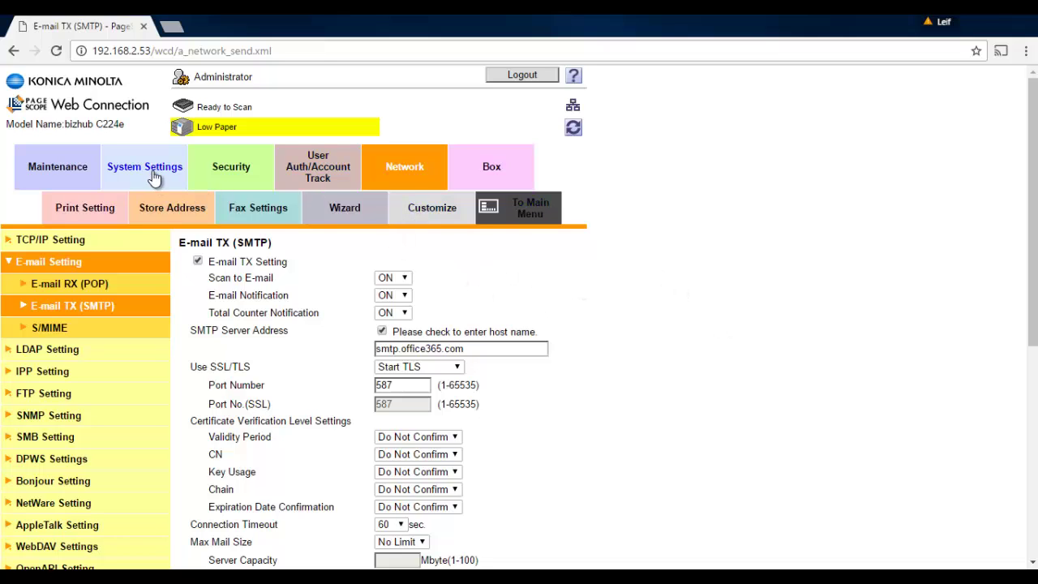
Step: Open the SSL Setting page in the Security section and apply it with SSL/TLS mode None and only TLSv1.0 enabled
{"action": "left_click", "coordinate": [234, 168]}
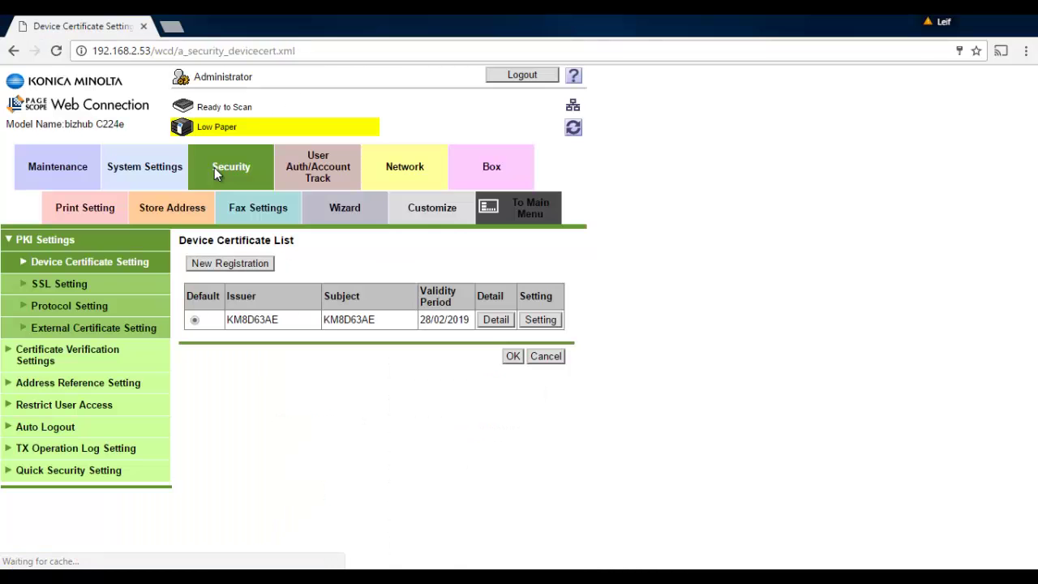
{"action": "left_click", "coordinate": [73, 292]}
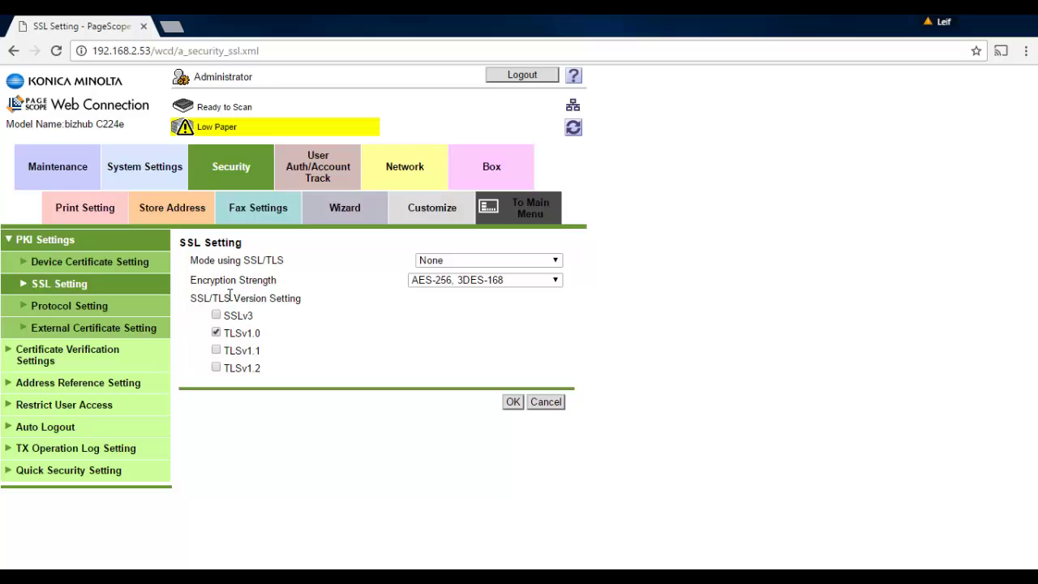
{"action": "left_click", "coordinate": [512, 401]}
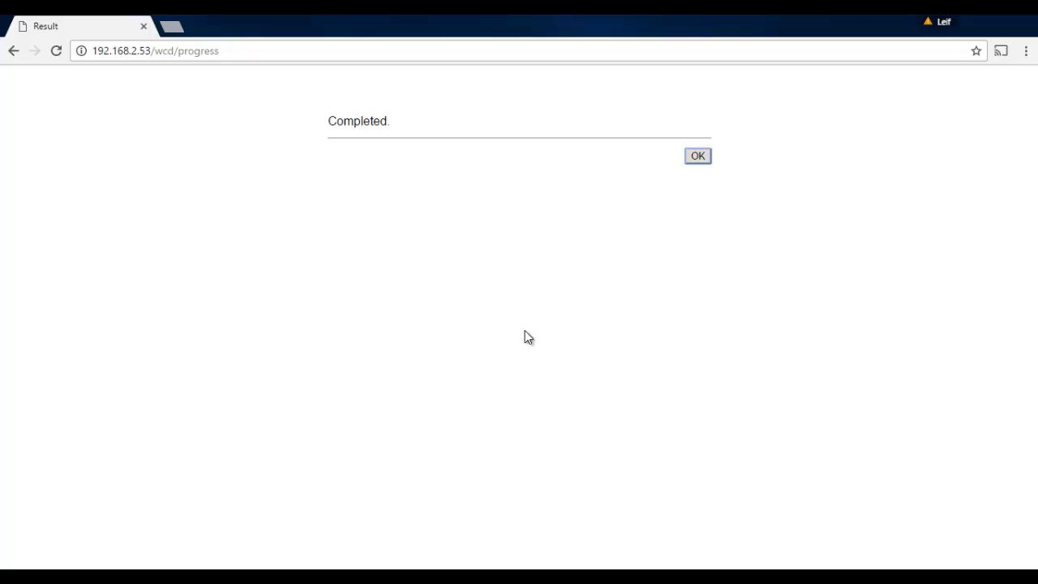
{"action": "left_click", "coordinate": [696, 159]}
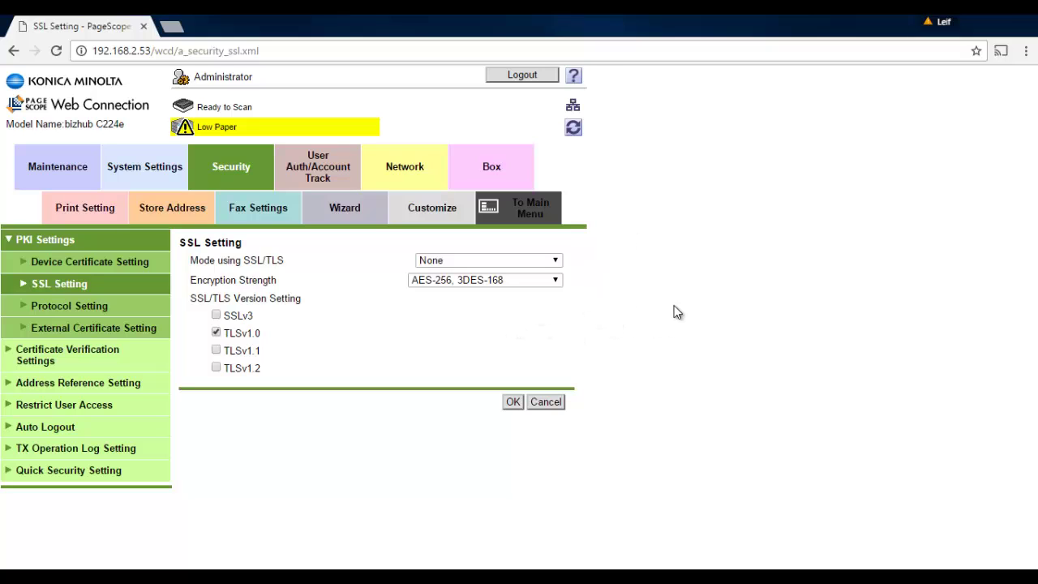
Step: Log out of the administrator session and confirm the logout
{"action": "left_click", "coordinate": [519, 76]}
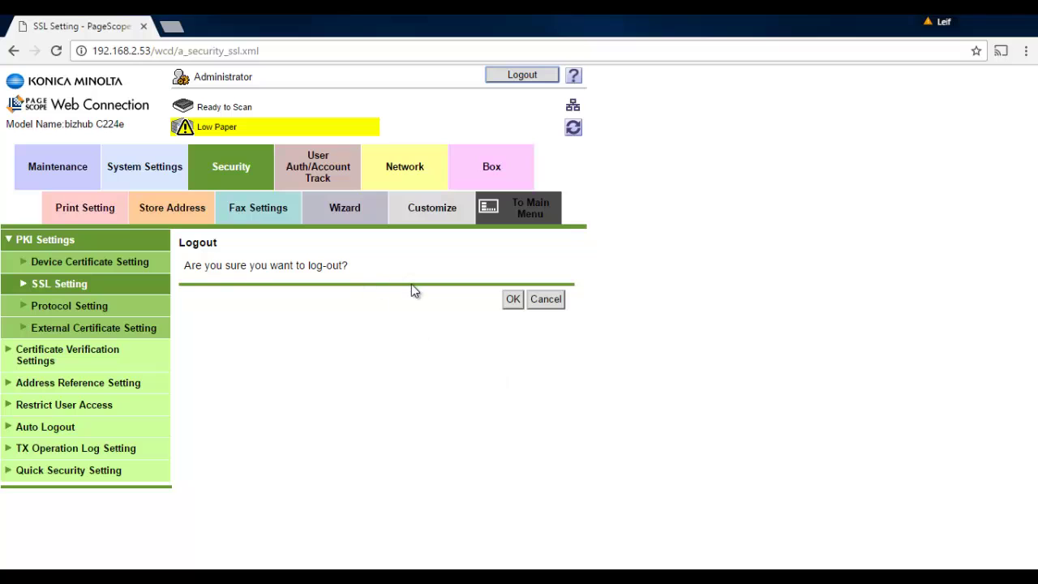
{"action": "left_click", "coordinate": [509, 300]}
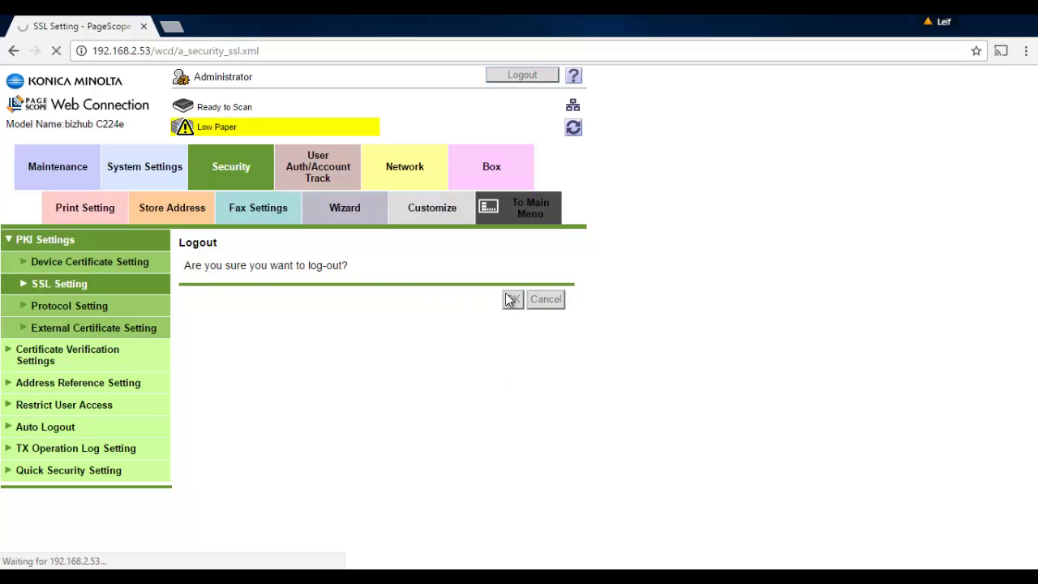